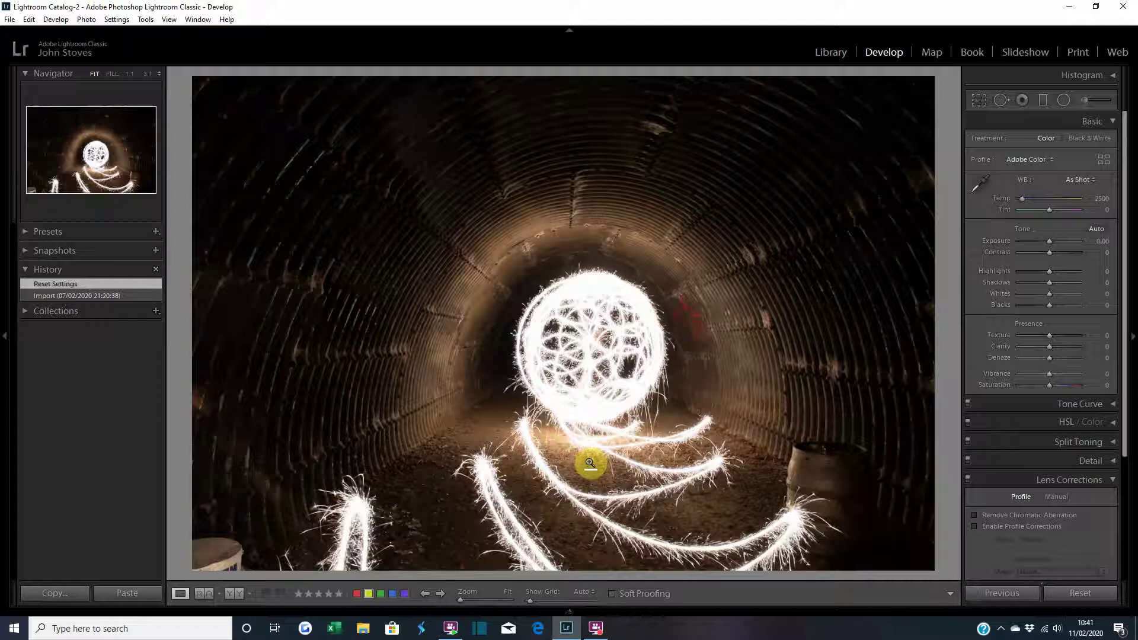
- Expand the Histogram panel to view the tunnel photo's histogram, then collapse it again
left_click(1113, 77)
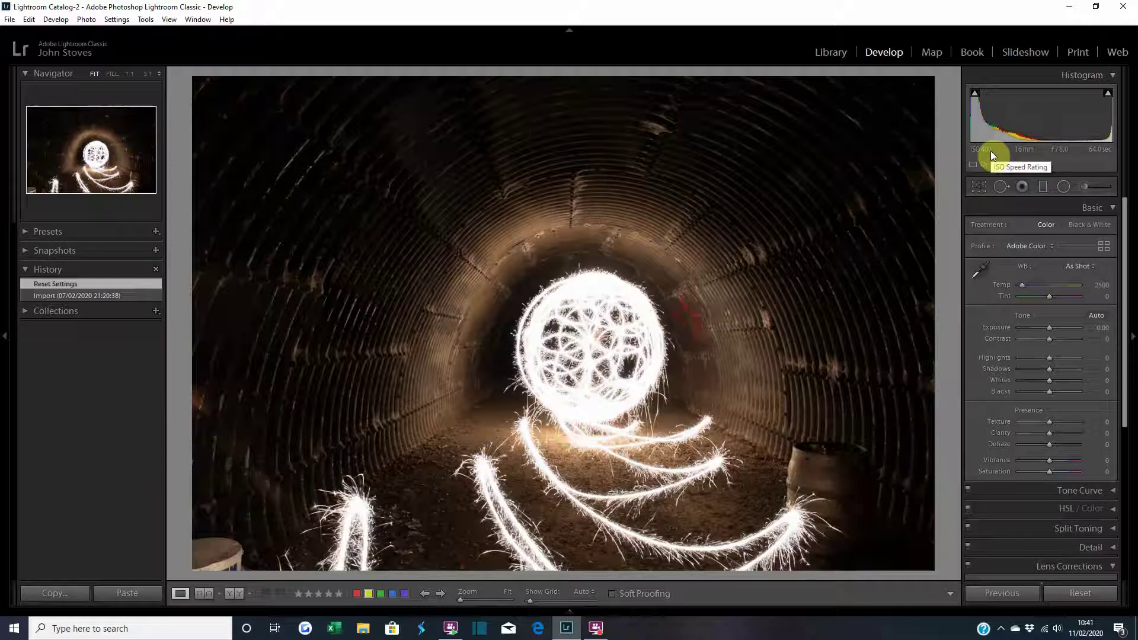
left_click(1113, 78)
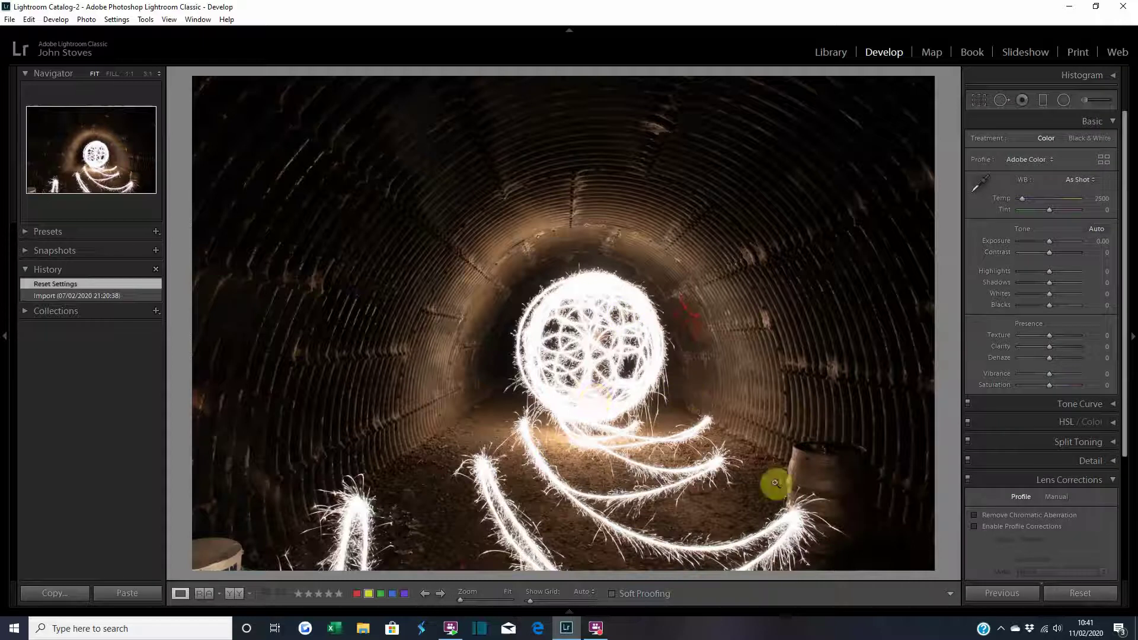
- Enable lens profile corrections and chromatic aberration removal, then check the orb at 1:1
left_click(974, 526)
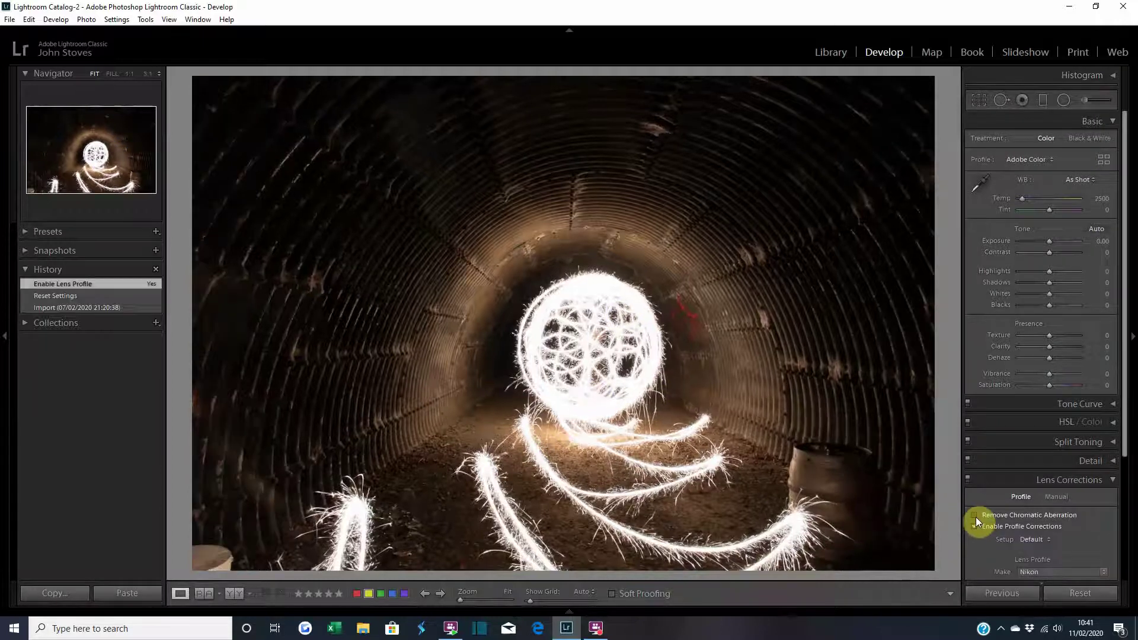
left_click(975, 516)
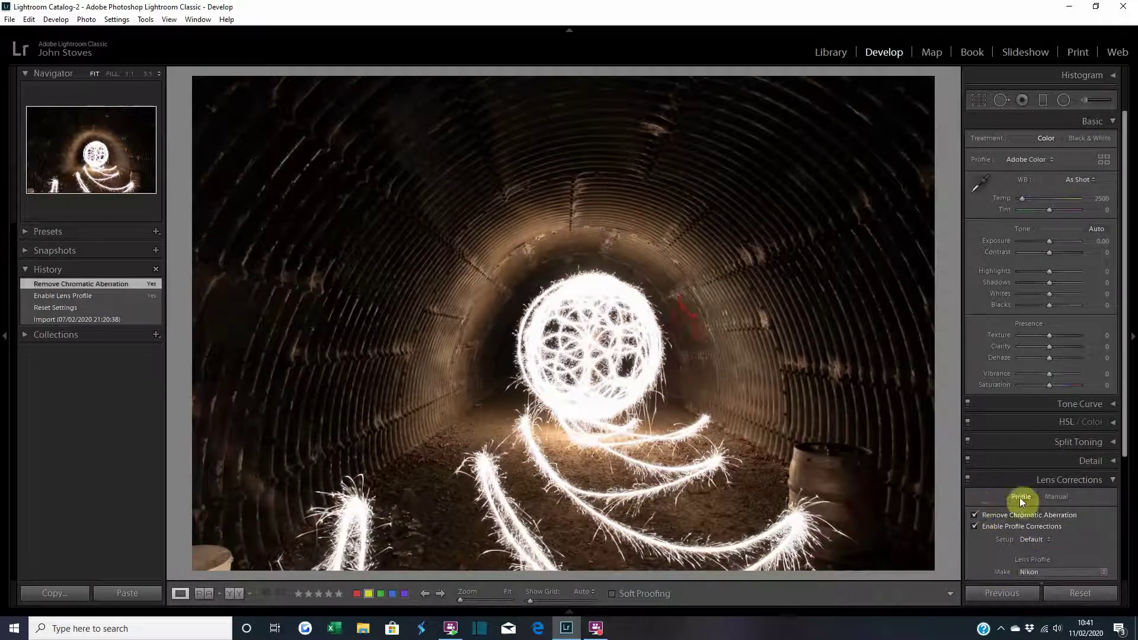
left_click(1004, 480)
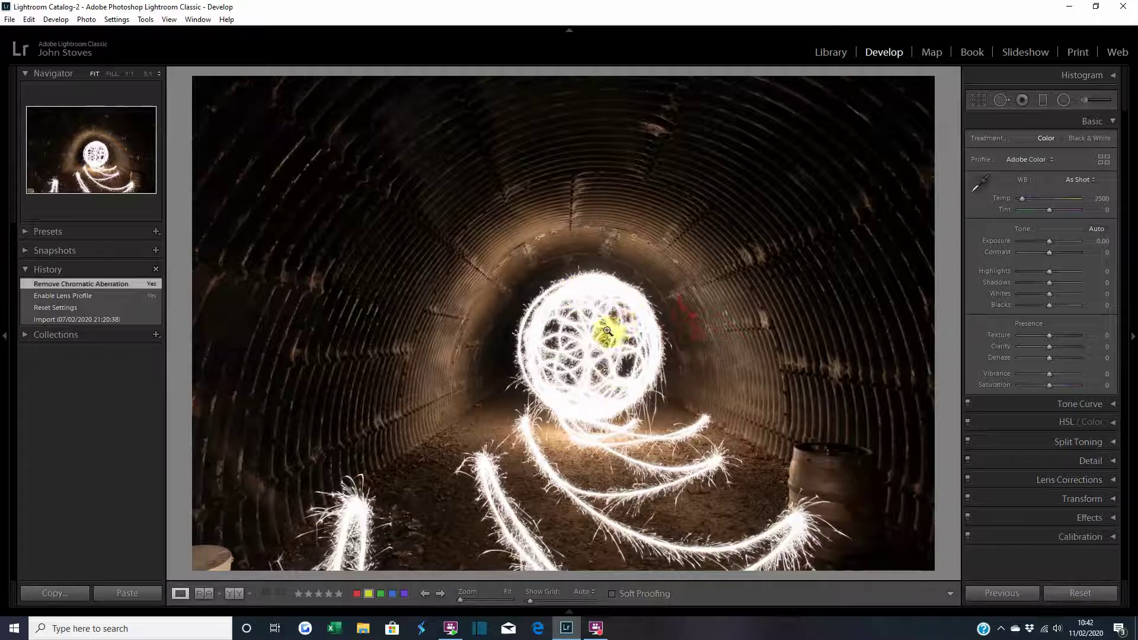
left_click(545, 334)
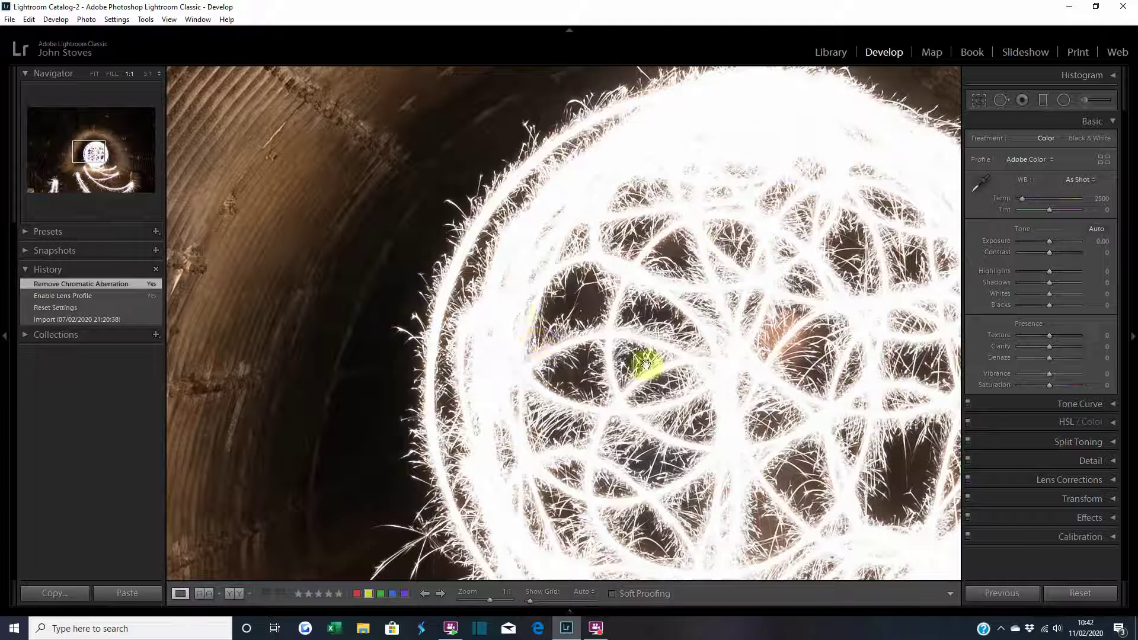
left_click(767, 386)
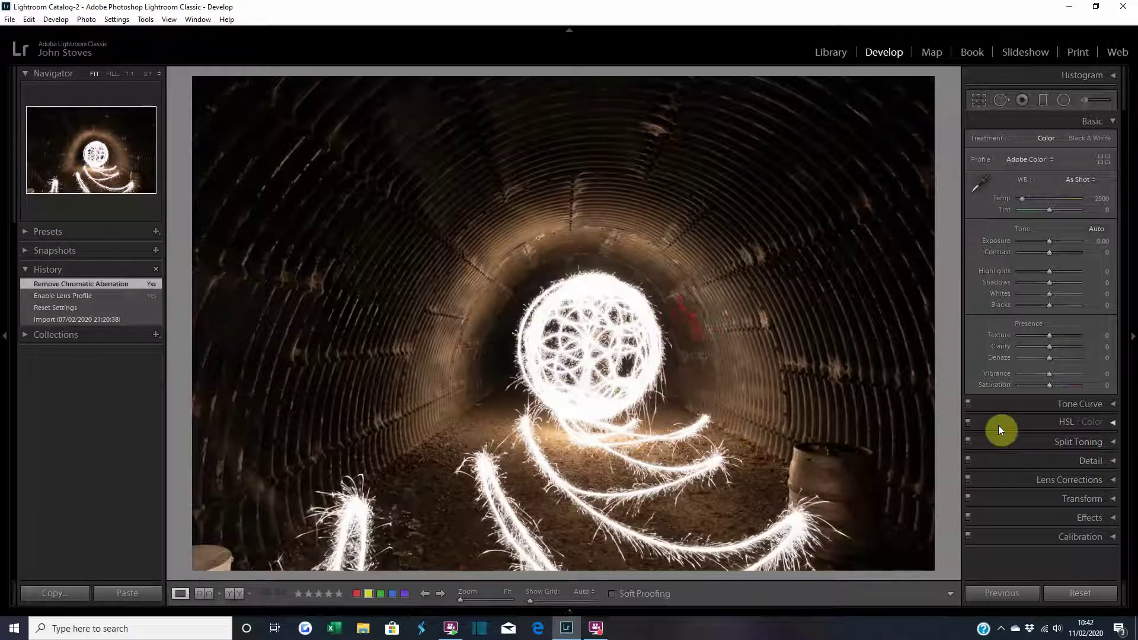
- Apply Auto tone (Exposure +0.96, Highlights −73, Shadows +60) and crop tighter from the top
left_click(1097, 230)
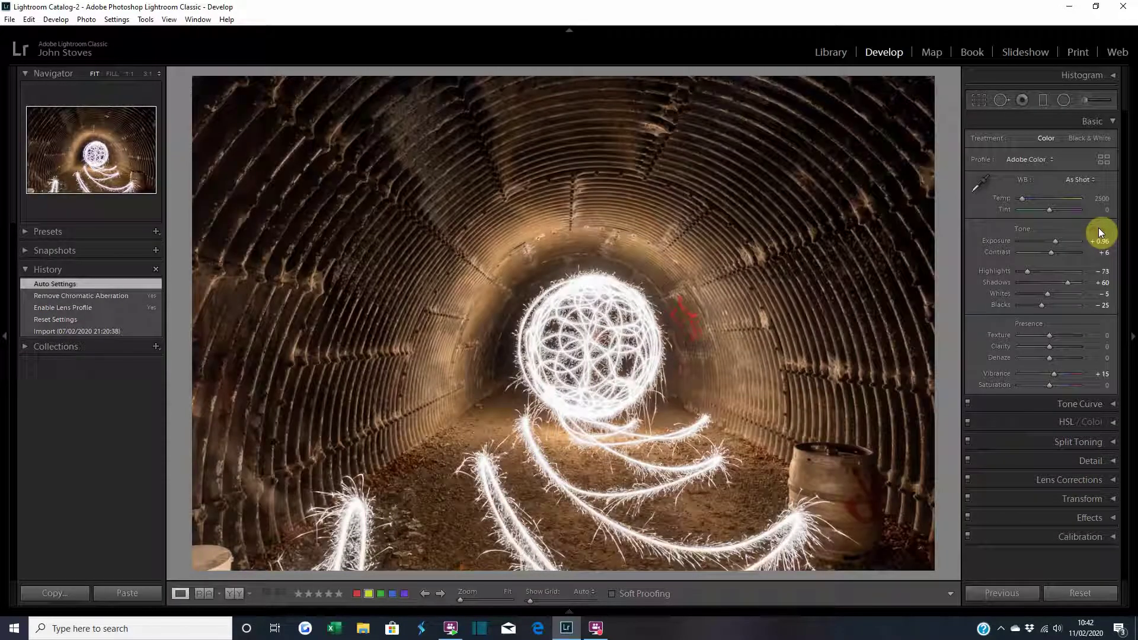
left_click(973, 103)
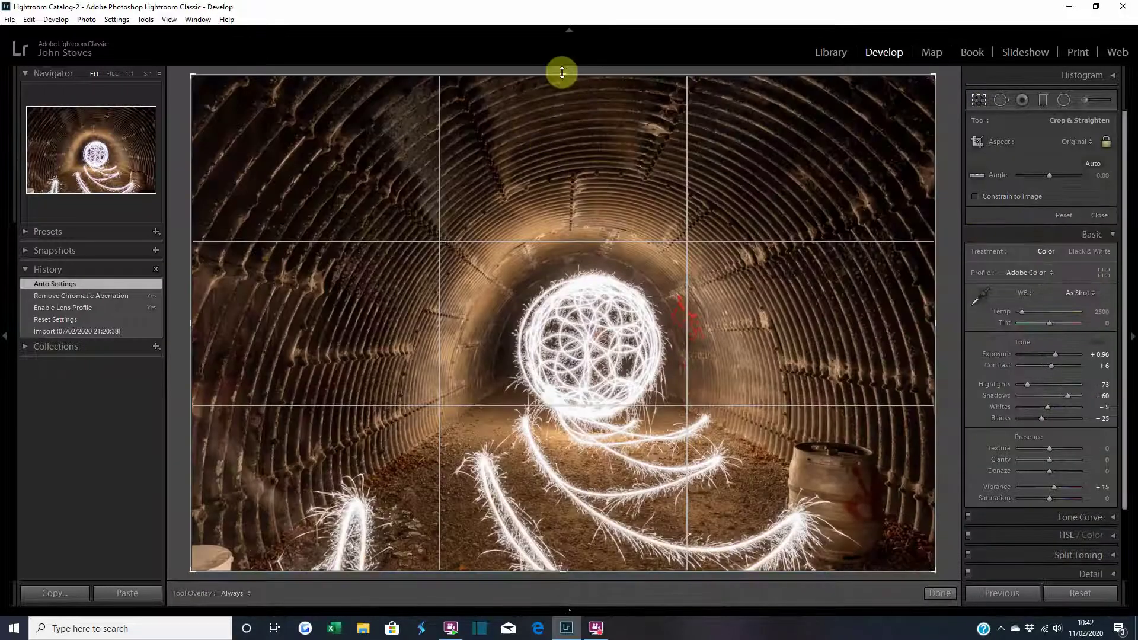
left_click_drag(562, 72, 558, 126)
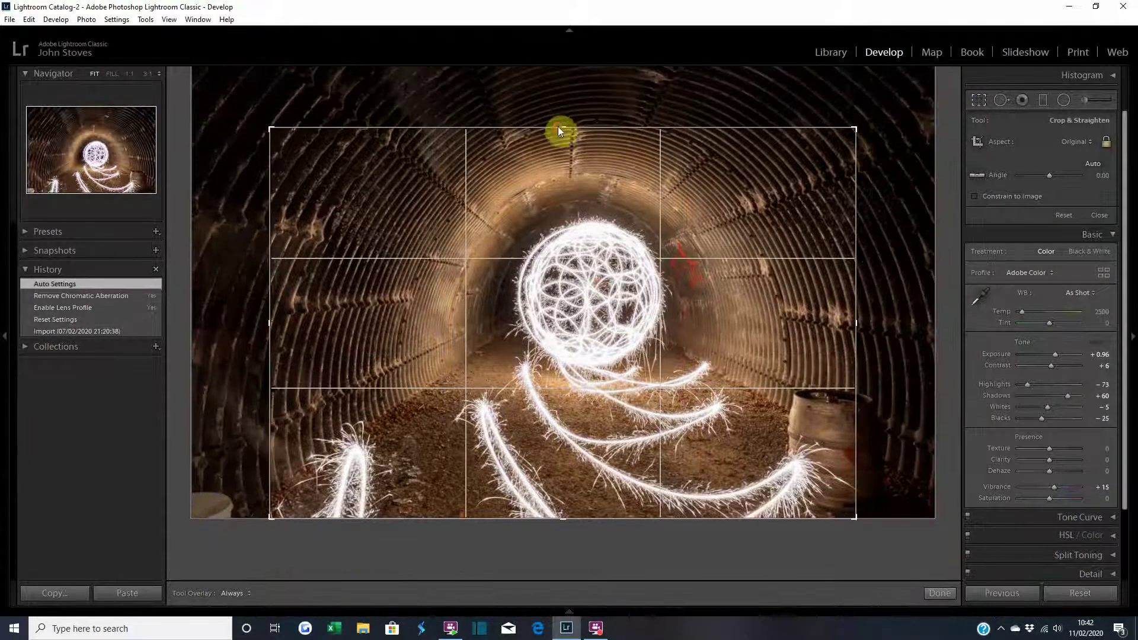
left_click_drag(645, 348, 633, 349)
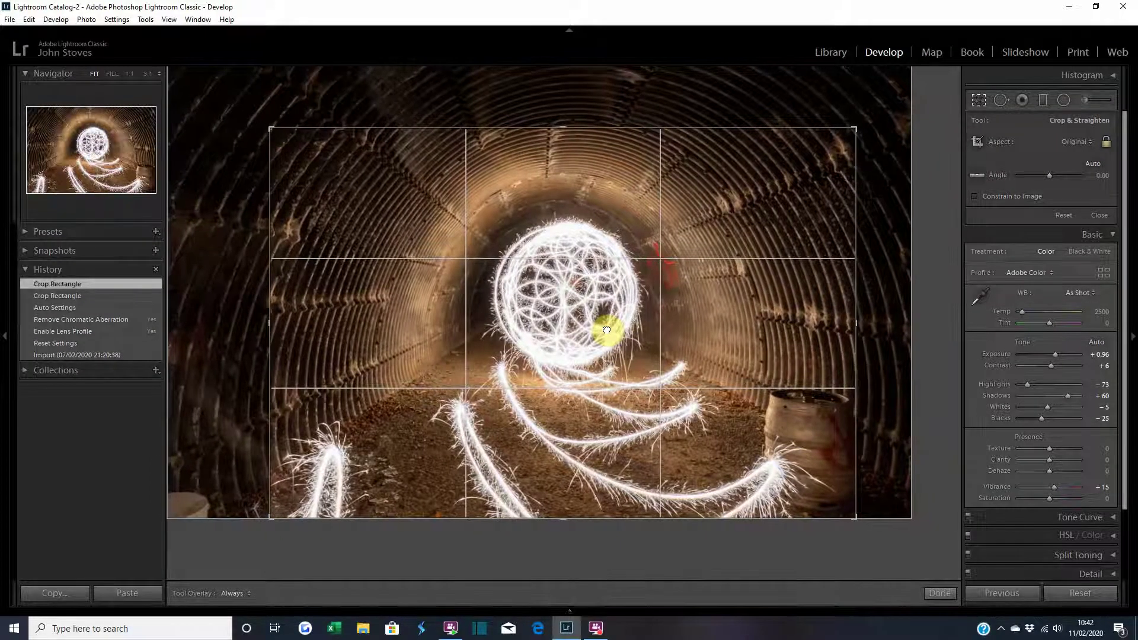
left_click(608, 327)
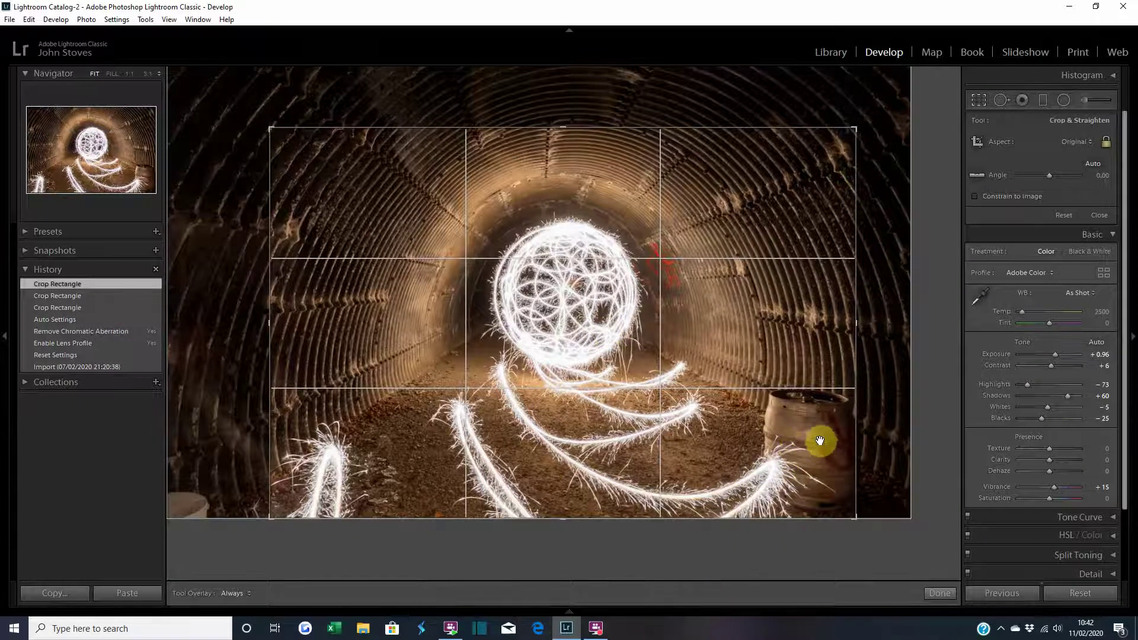
left_click(936, 593)
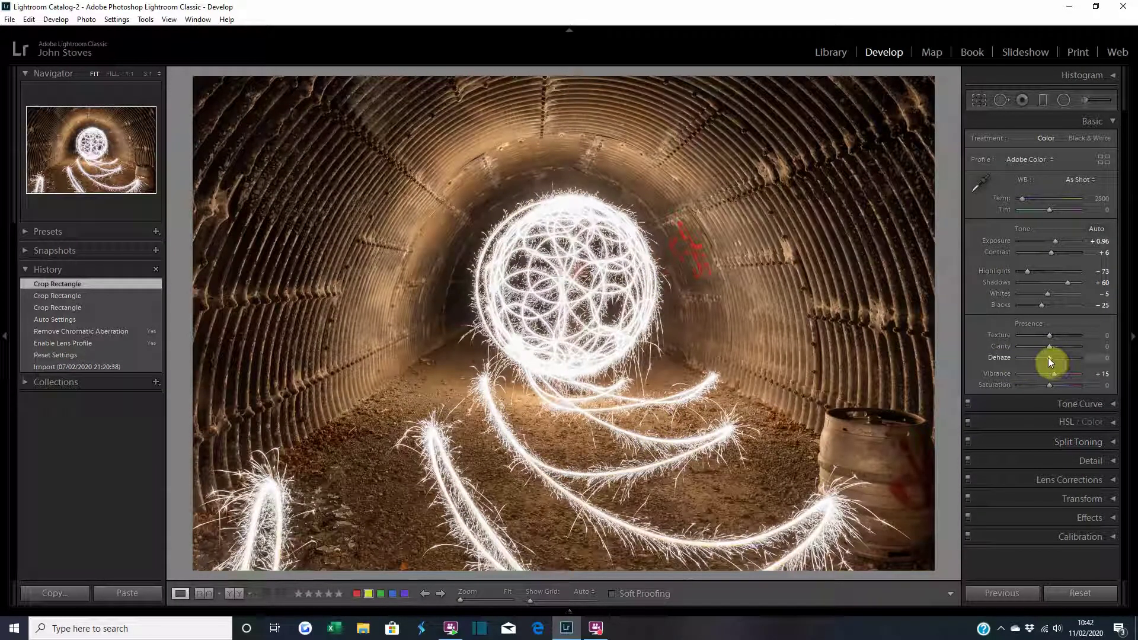
- Set Dehaze to +60, checking the graffiti and sphere edge at 1:1
scroll(1050, 358, "up", 5)
left_click(667, 268)
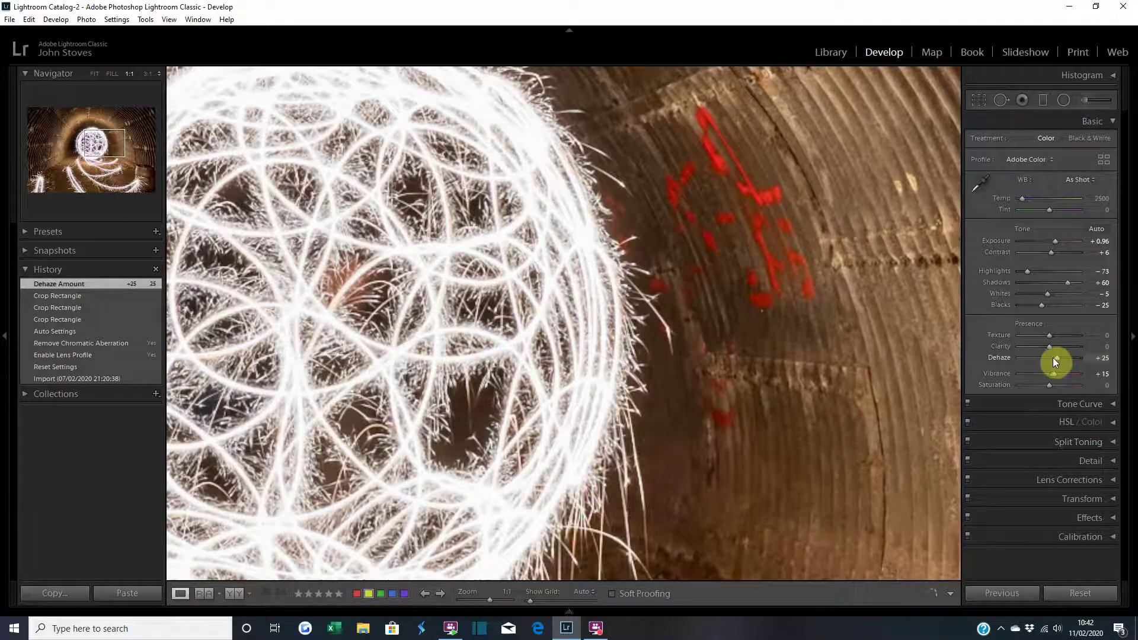
double_click(1000, 358)
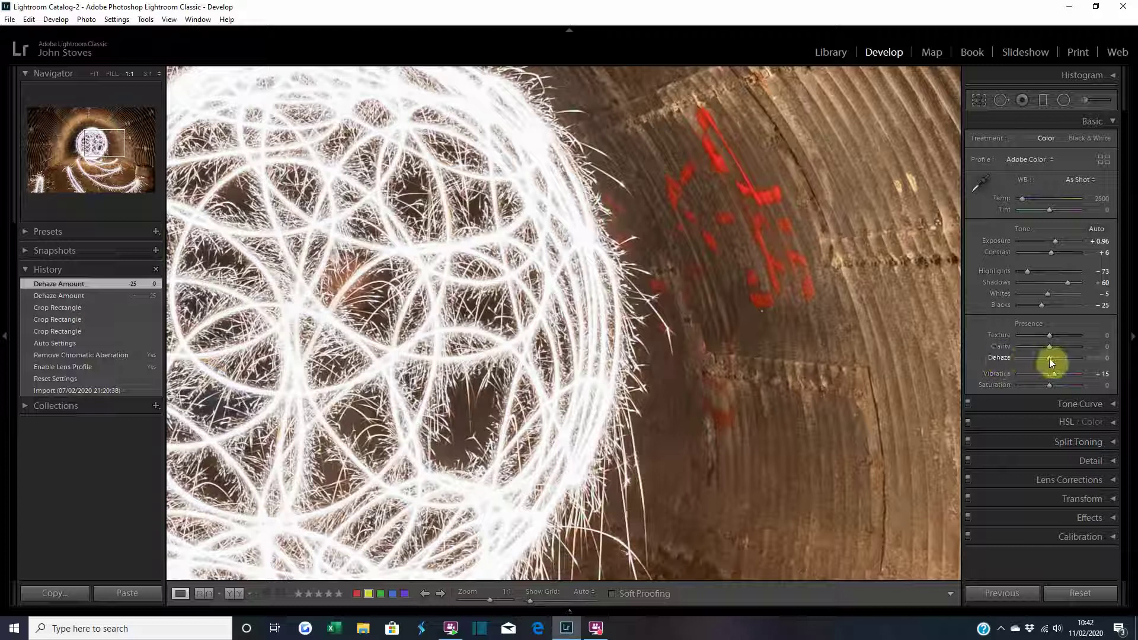
left_click_drag(1049, 358, 1064, 356)
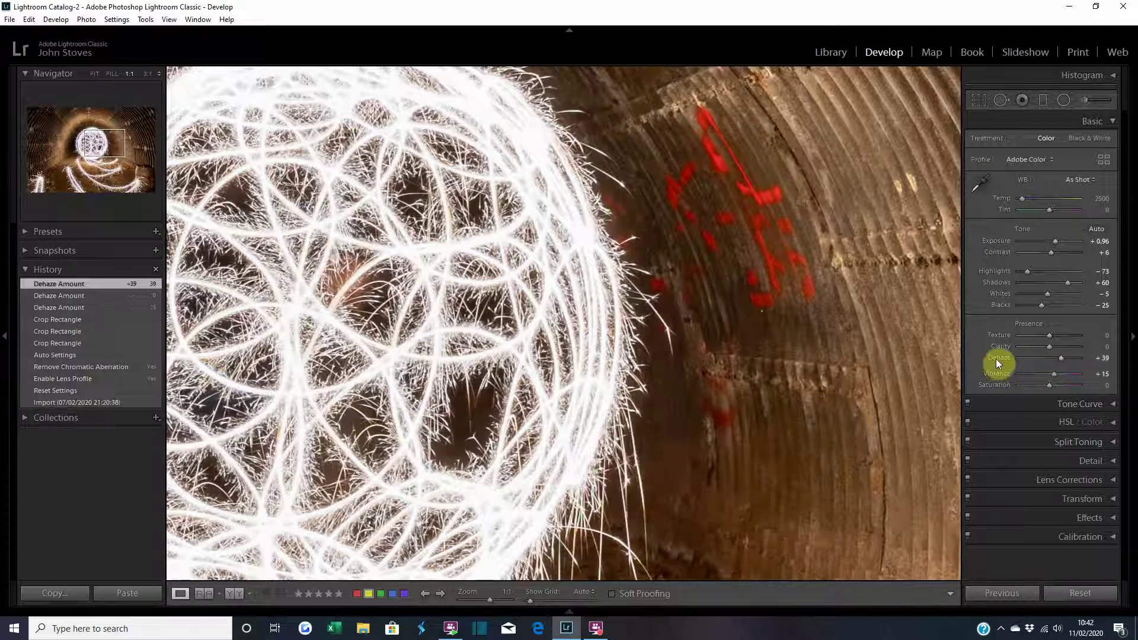
double_click(996, 358)
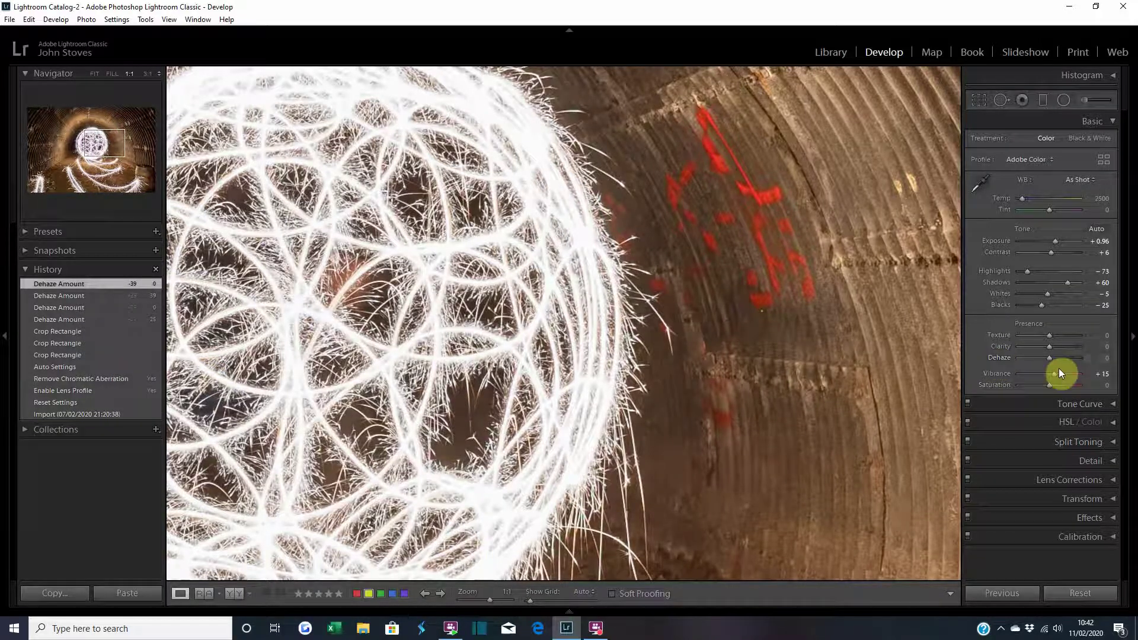
left_click_drag(1048, 361, 1047, 357)
double_click(1002, 358)
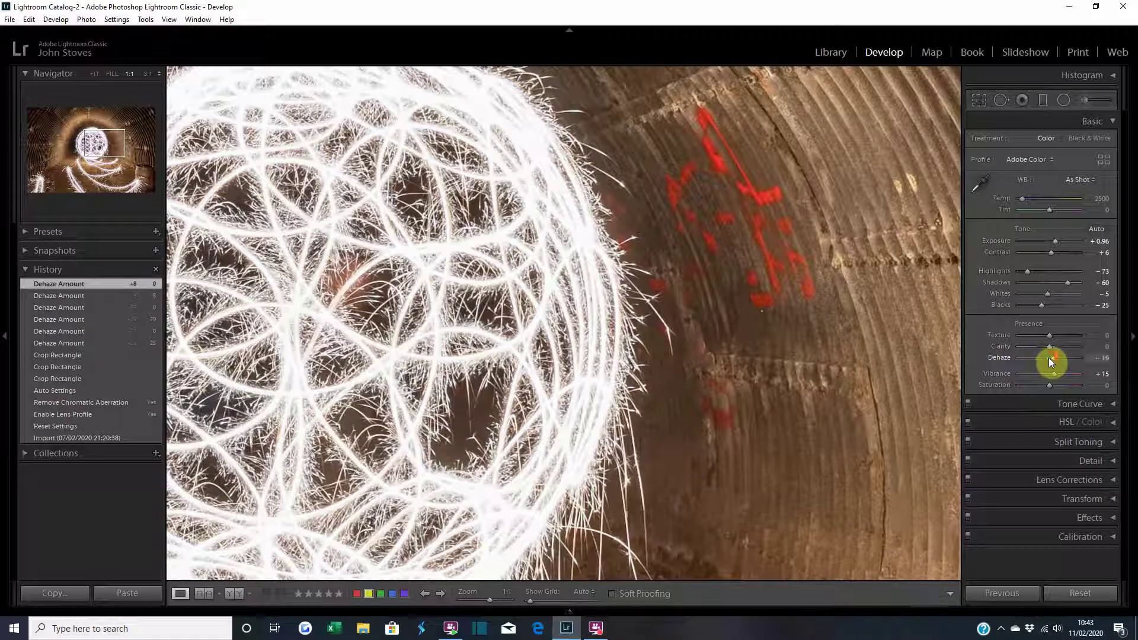
key("plus")
key("plus")
key("plus")
key("plus")
key("plus")
key("plus")
key("plus")
key("plus")
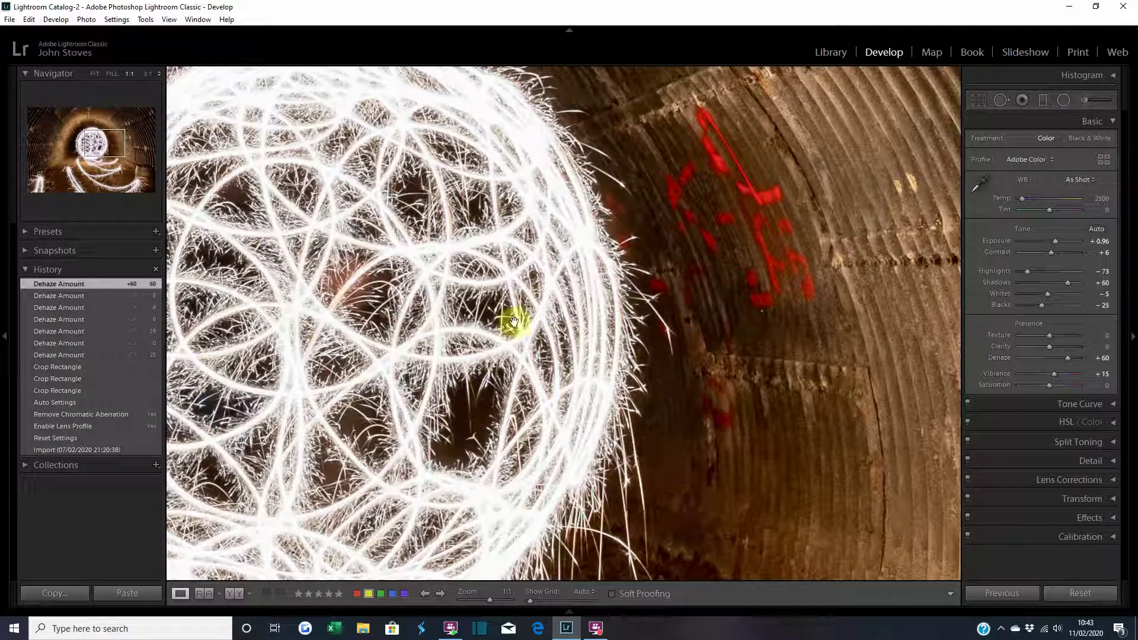
left_click(503, 352)
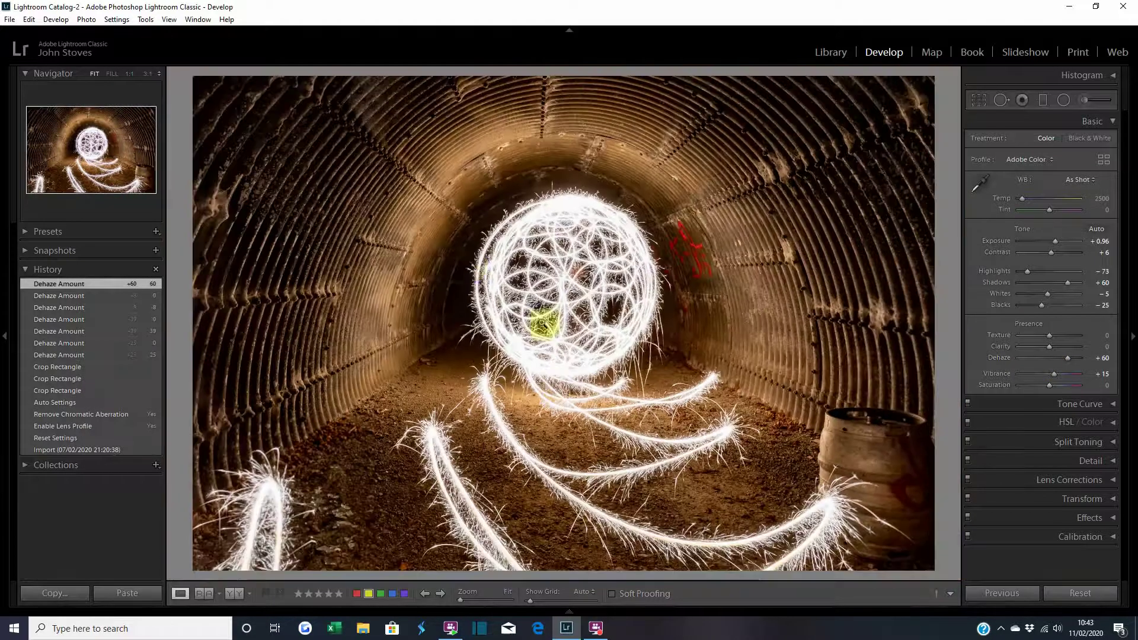
left_click(470, 262)
left_click(526, 291)
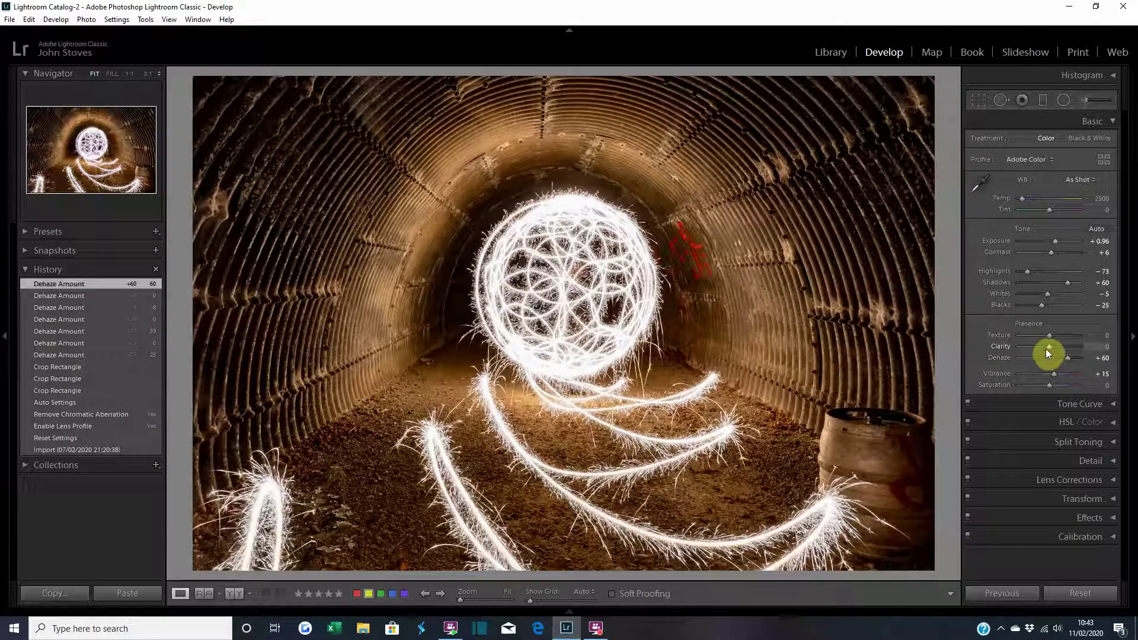
- Raise Clarity to +25 and Texture to +30
key("shift+Up")
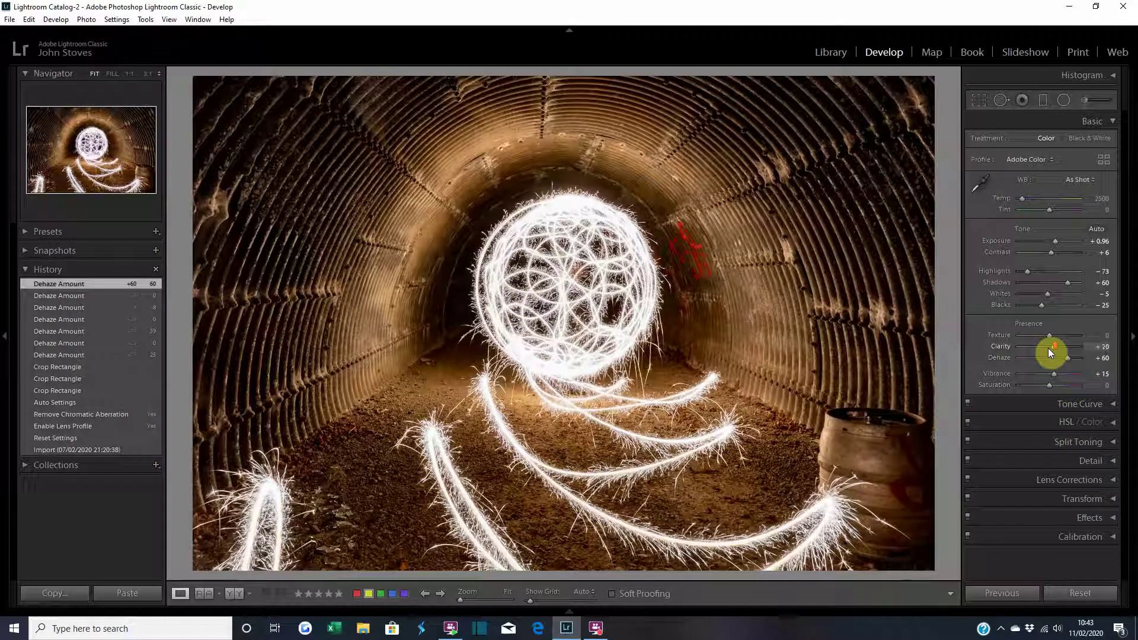
key("Up")
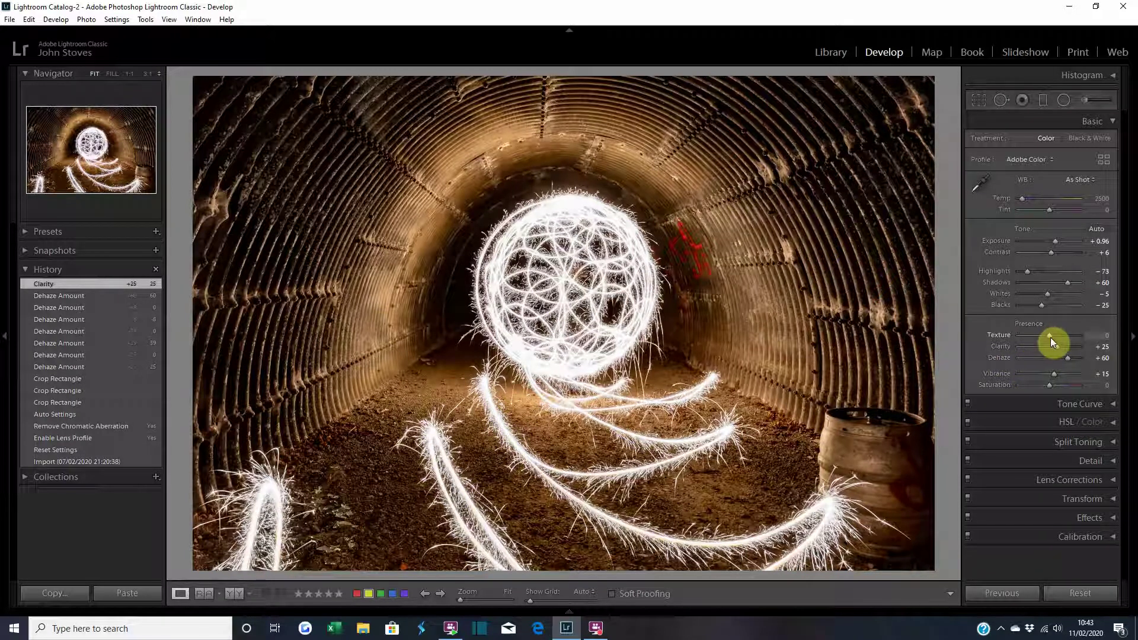
key("Up")
key("Up")
key("Up")
key("Up")
key("Up")
key("Down")
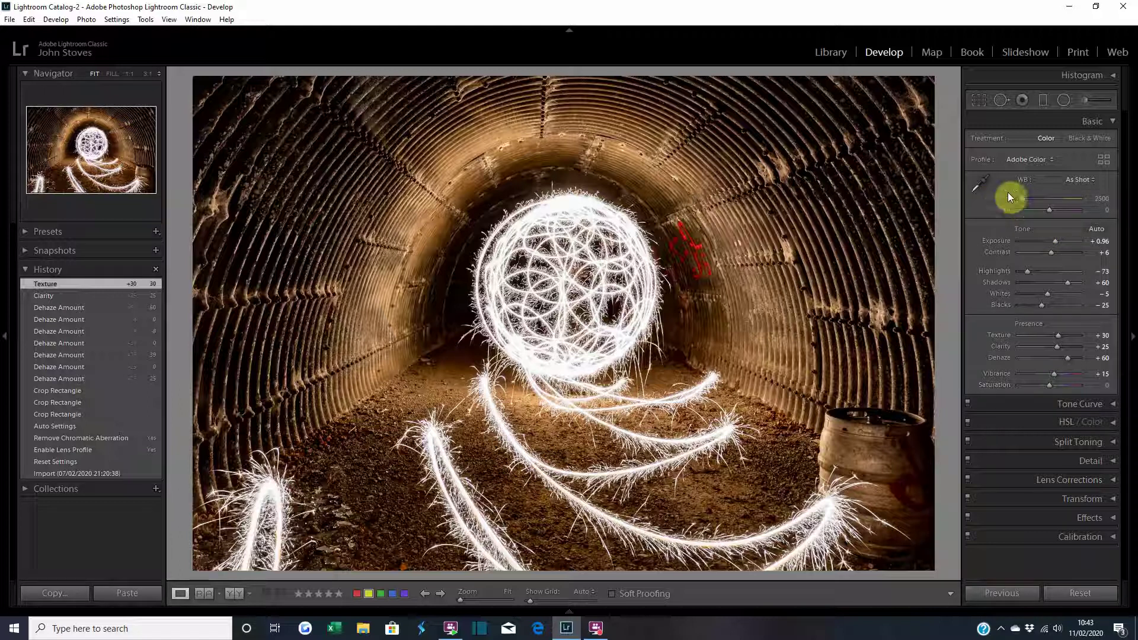
- Try warmer and cooler WB Temp values, settling on 3750
left_click(1022, 201)
left_click_drag(1021, 197, 1023, 198)
double_click(1008, 202)
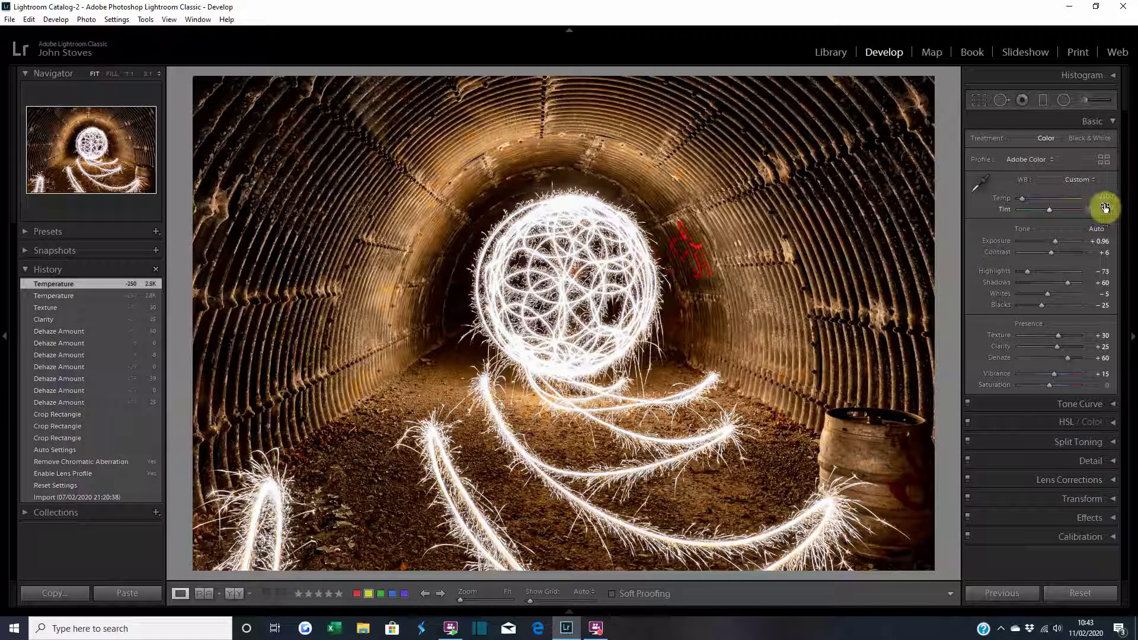
left_click(1022, 198)
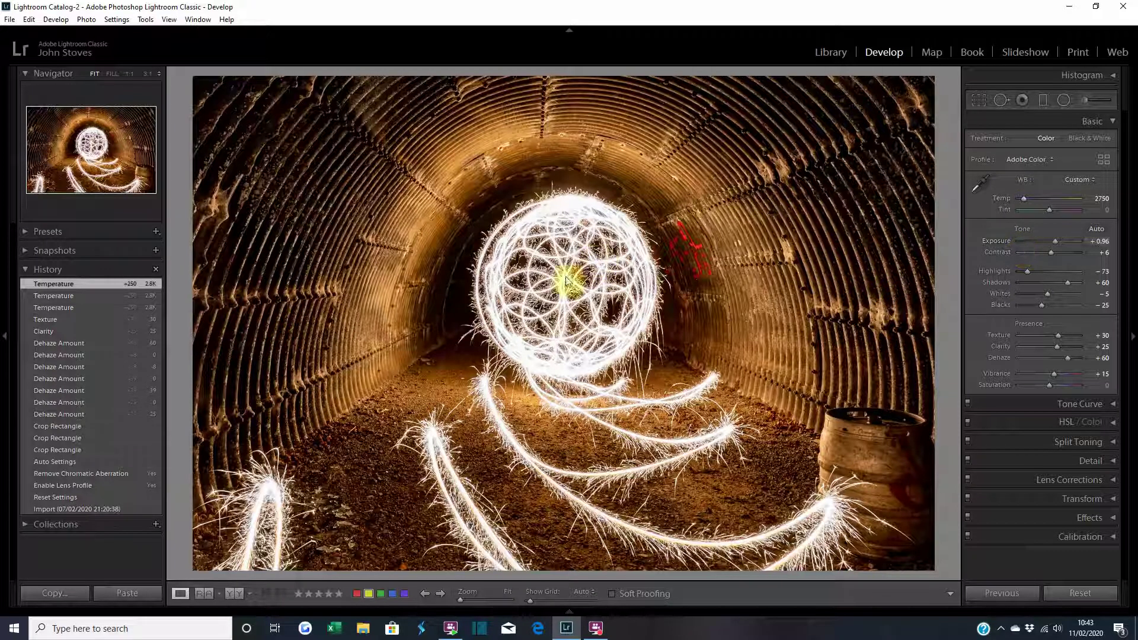
left_click(1023, 200)
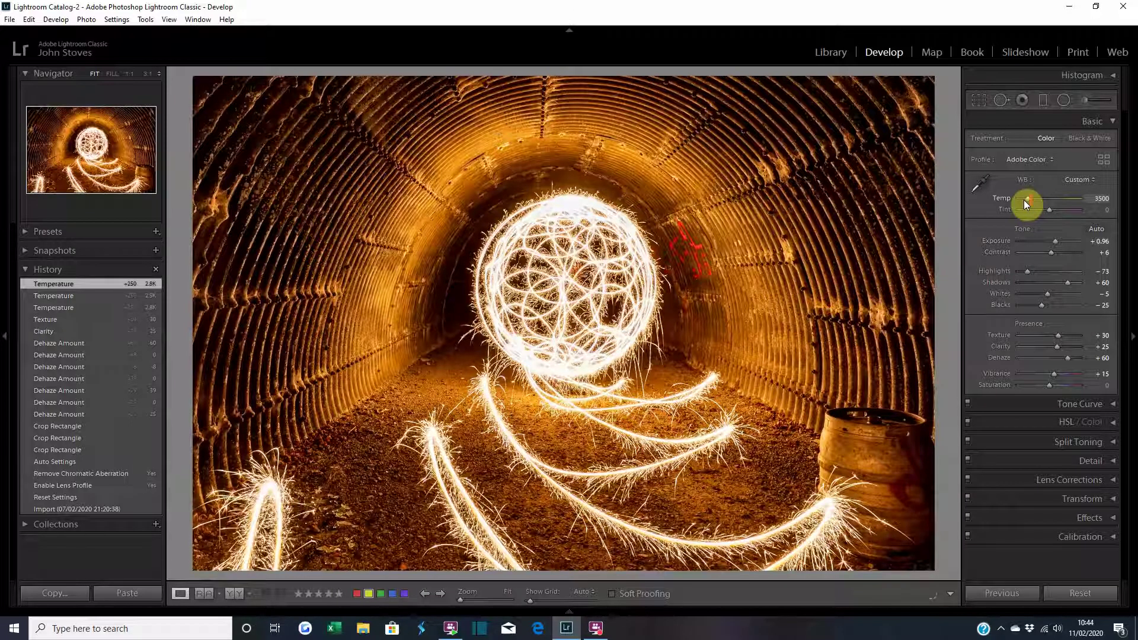
left_click(1024, 202)
left_click(1023, 202)
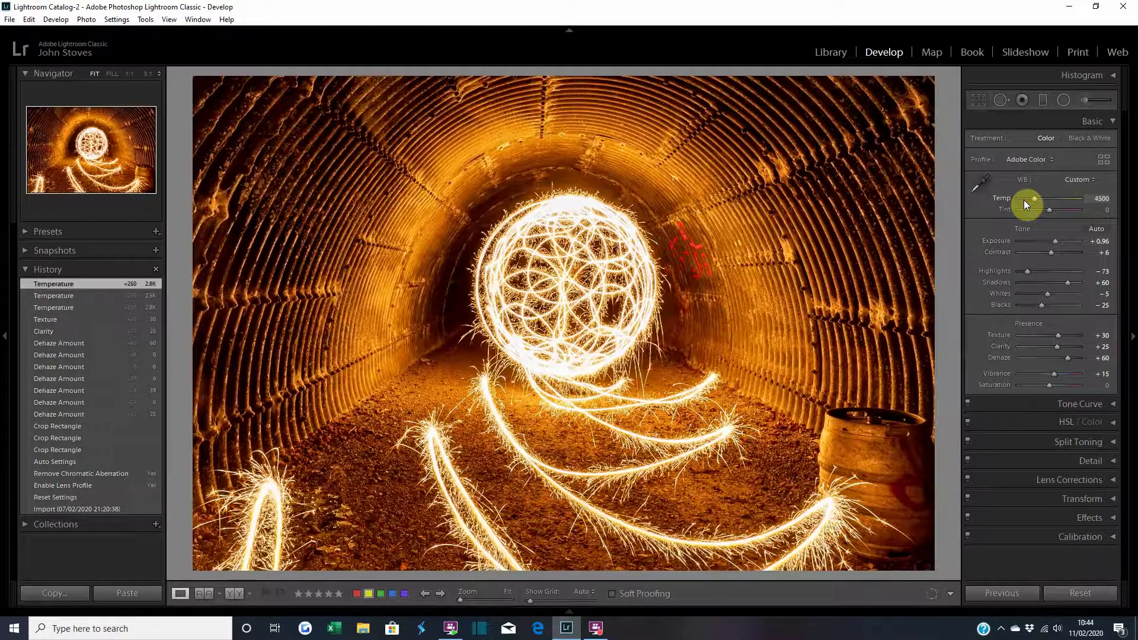
scroll(1023, 201, "up", 5)
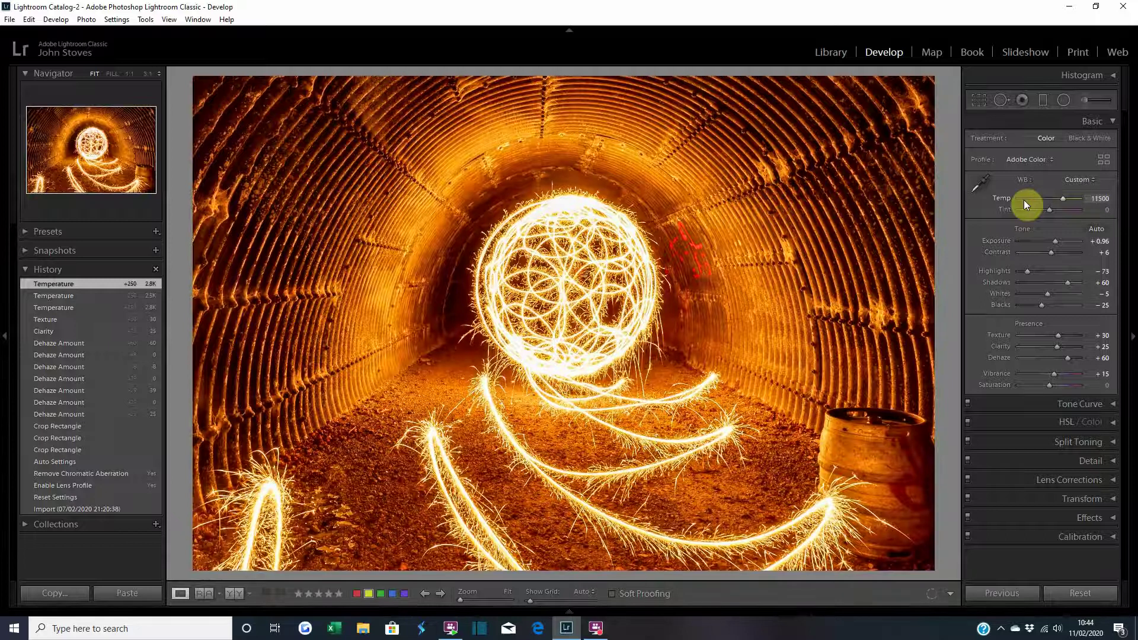
scroll(1022, 200, "up", 3)
left_click(1023, 200)
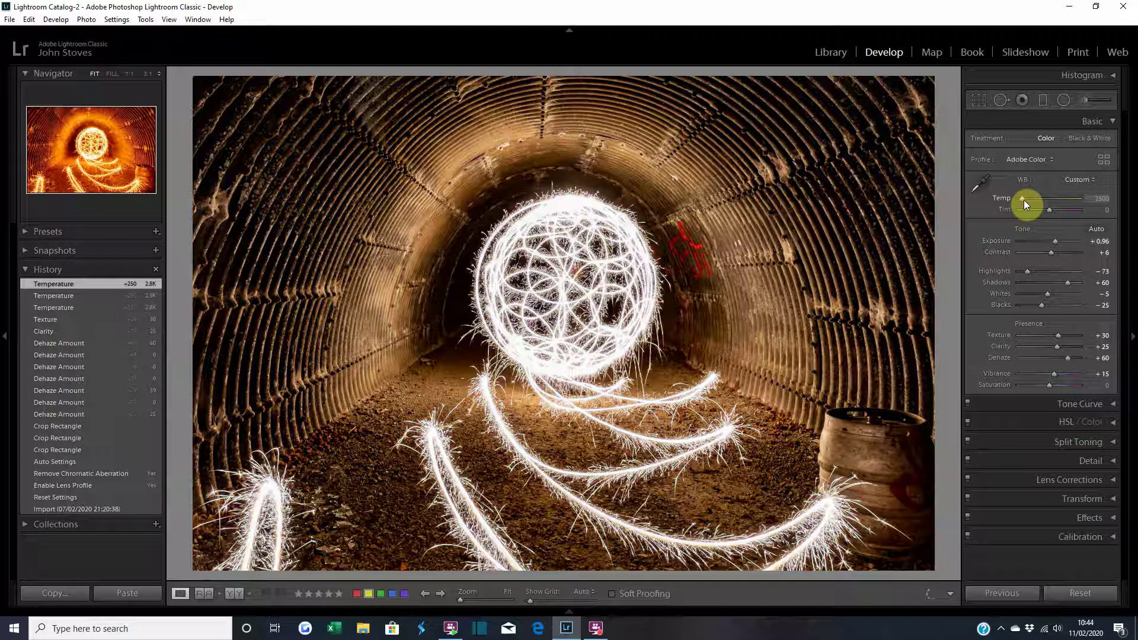
scroll(1023, 201, "up", 2)
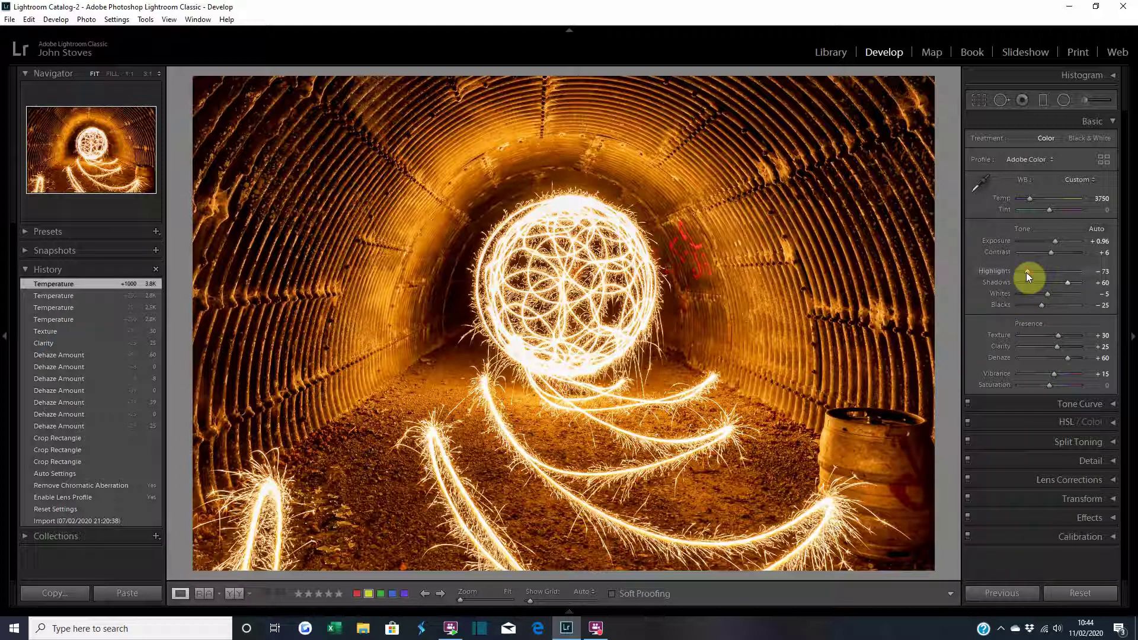
- Set Highlights −88, Whites +15, Exposure +1.06, then pan around the sparkler sphere at 1:1
scroll(1026, 272, "down", 4)
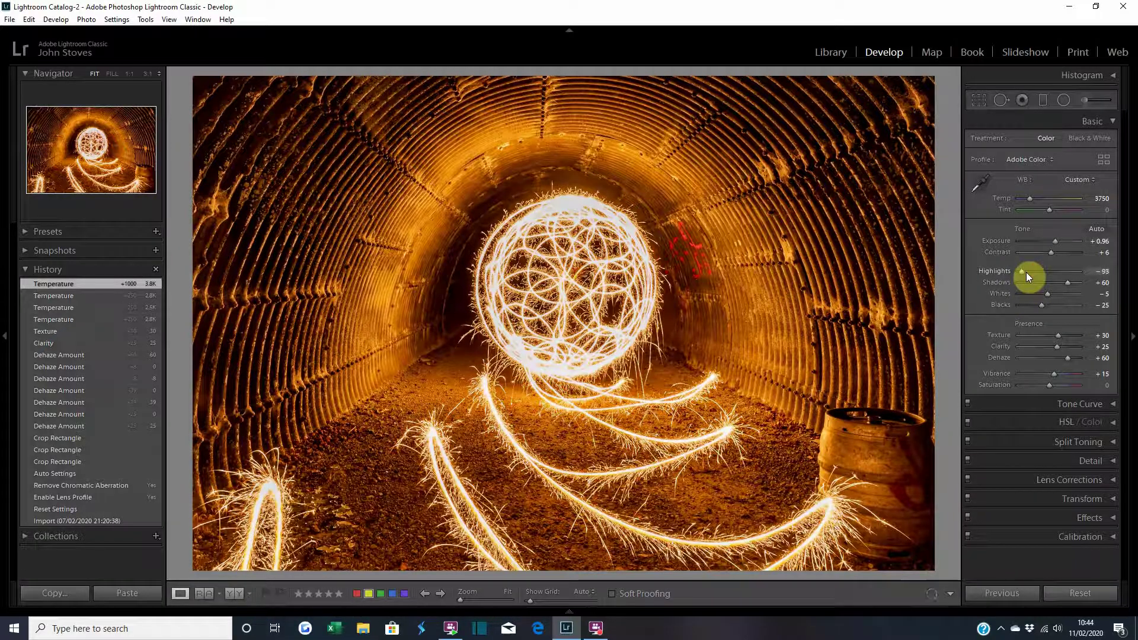
scroll(1026, 272, "up", 1)
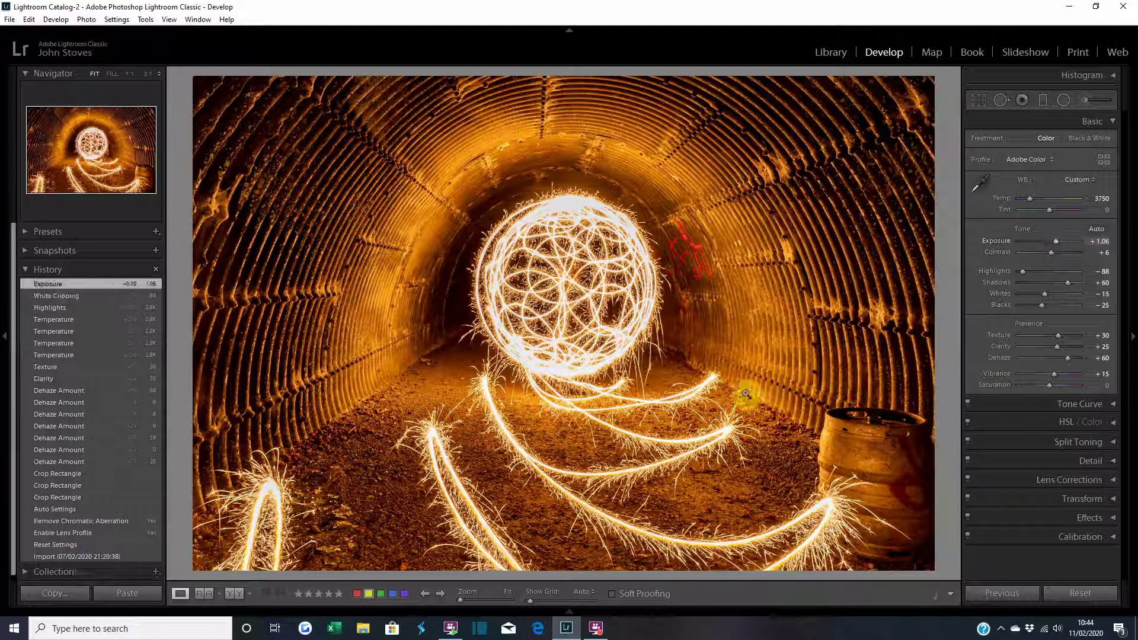
left_click(582, 291)
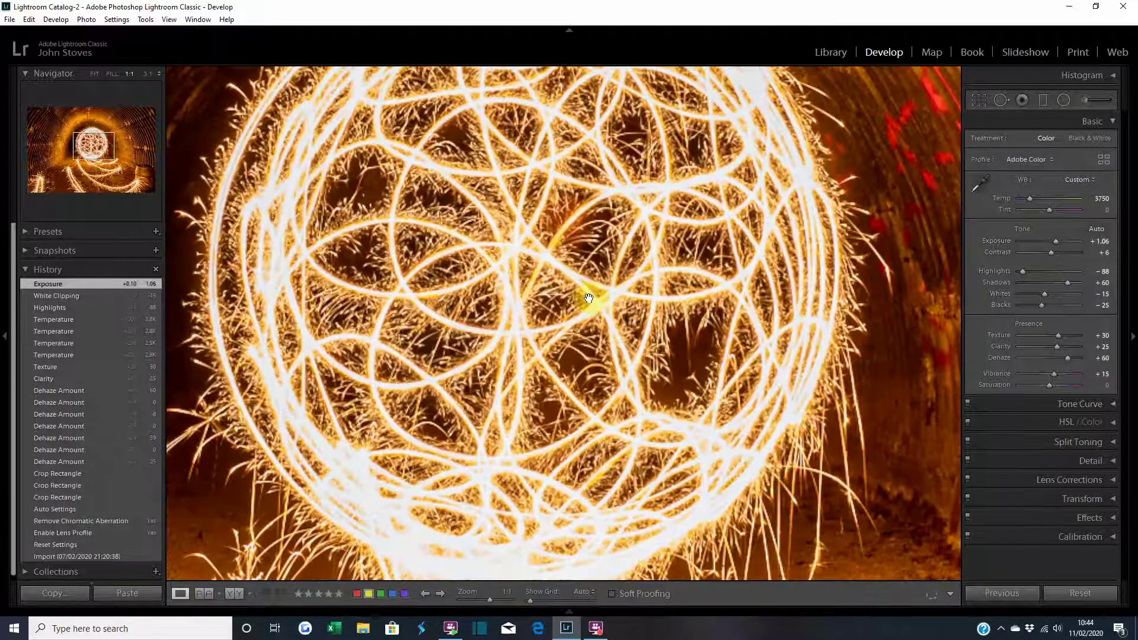
left_click_drag(429, 240, 569, 229)
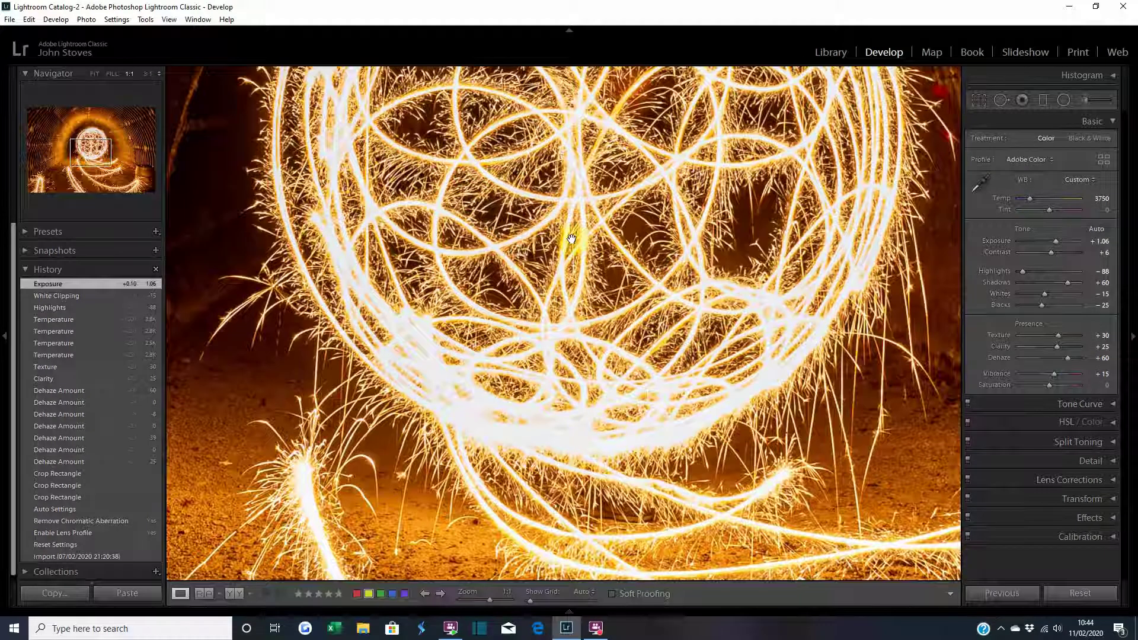
left_click_drag(538, 340, 508, 305)
left_click_drag(589, 287, 617, 305)
left_click(617, 304)
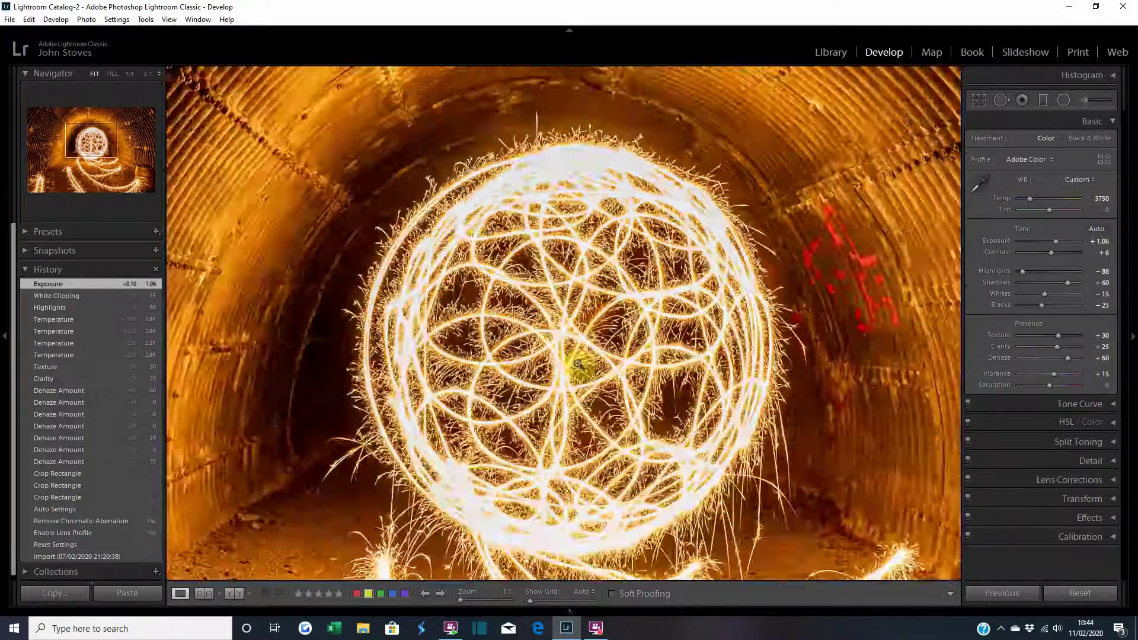
left_click(578, 363)
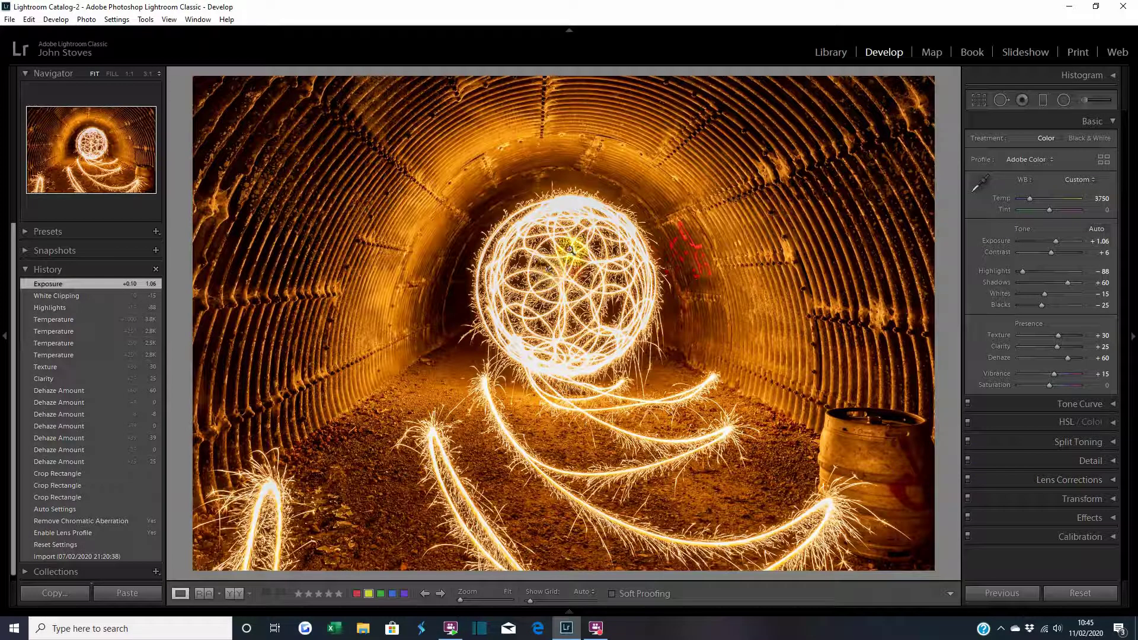
- Switch to the Y|Y Before/After view to compare the original and edited tunnel photo
left_click(233, 594)
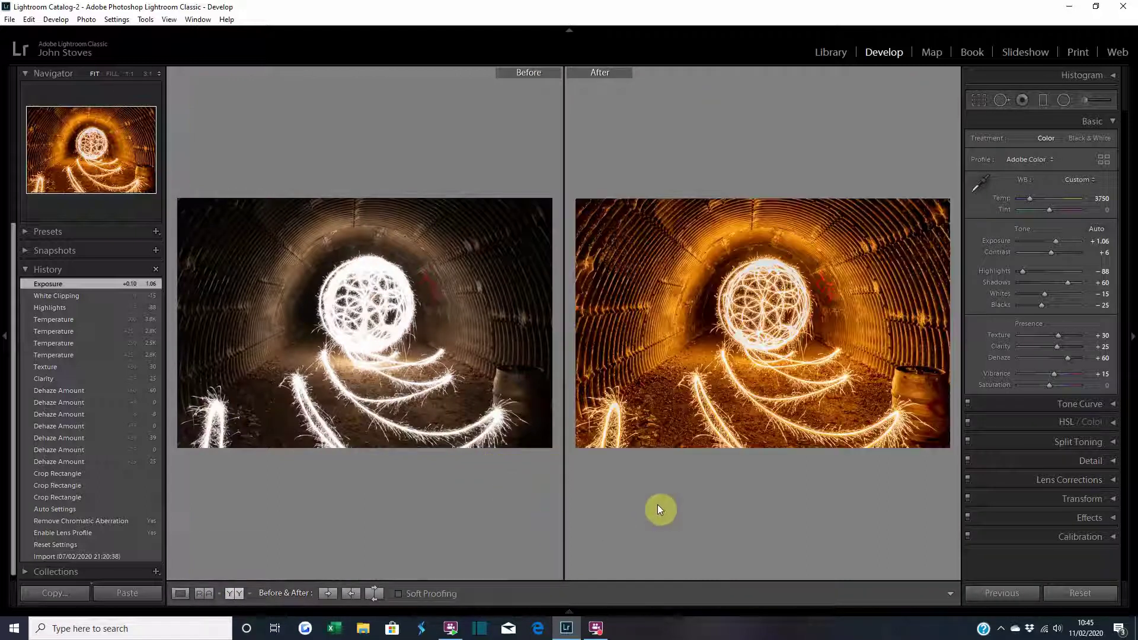